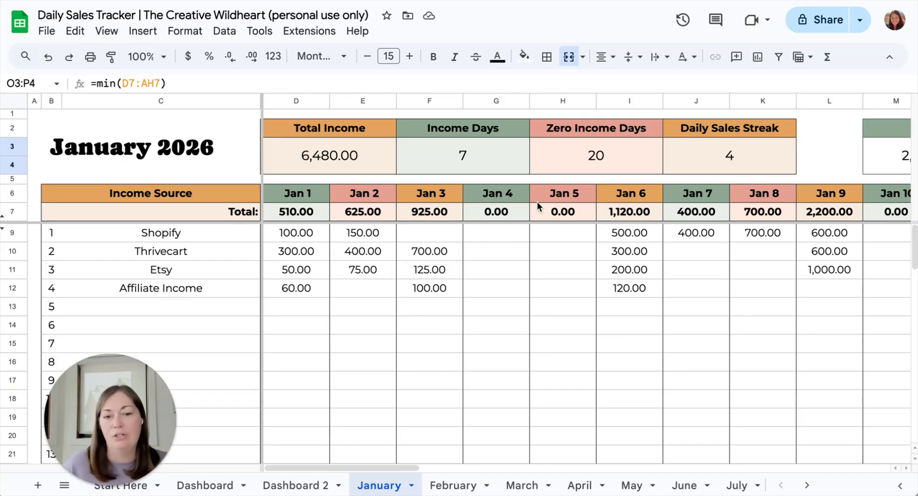
- Review the January daily totals alongside the Max and Min summary cells
{"action": "scroll", "coordinate": [537, 206], "scroll_direction": "right", "scroll_amount": 3}
{"action": "scroll", "coordinate": [537, 201], "scroll_direction": "right", "scroll_amount": 1}
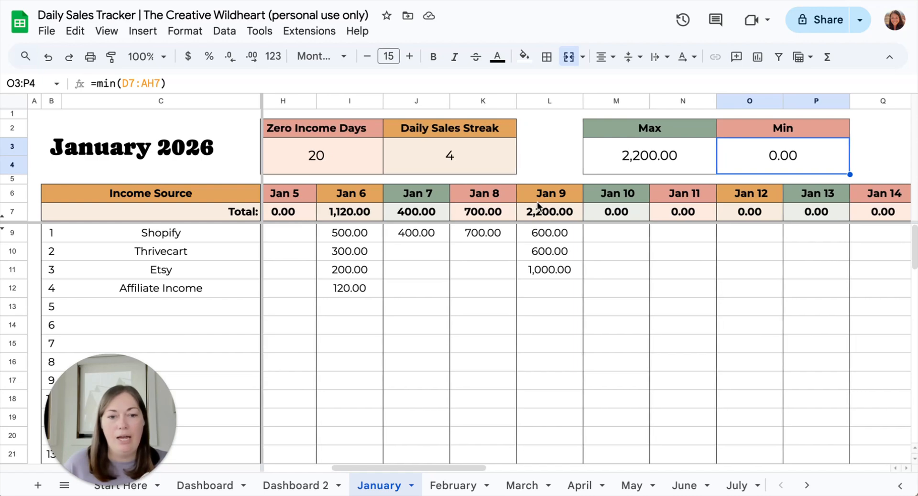
{"action": "scroll", "coordinate": [682, 197], "scroll_direction": "right", "scroll_amount": 2}
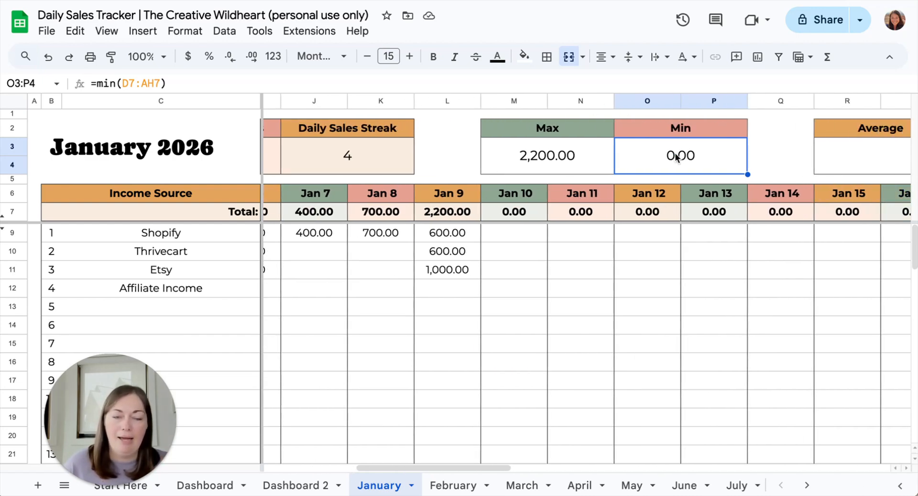
{"action": "scroll", "coordinate": [637, 212], "scroll_direction": "right", "scroll_amount": 1}
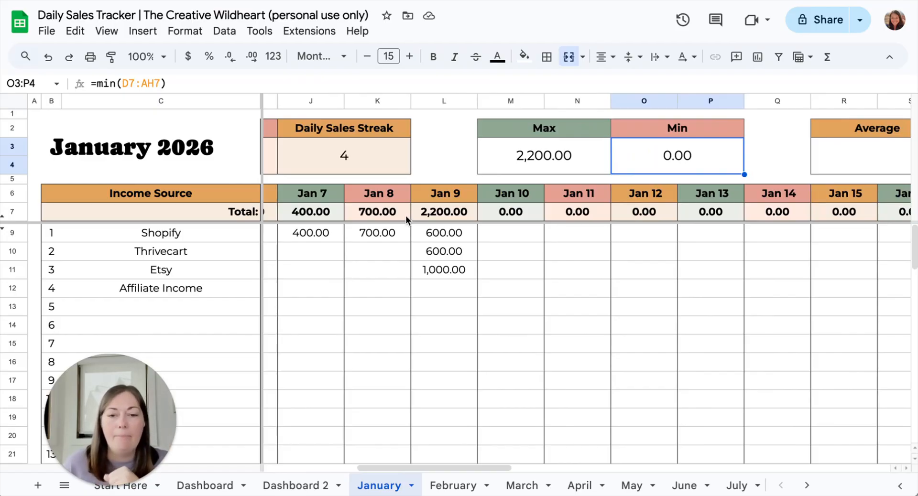
{"action": "scroll", "coordinate": [420, 237], "scroll_direction": "left", "scroll_amount": 10}
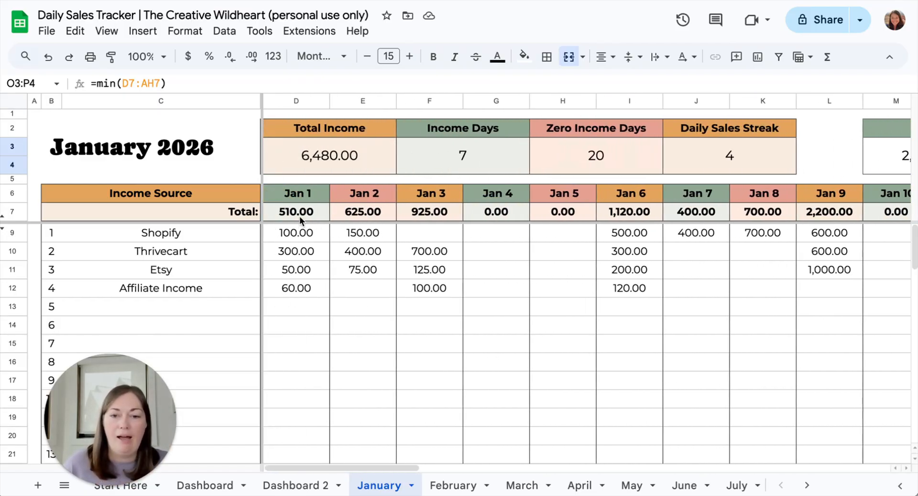
{"action": "scroll", "coordinate": [715, 234], "scroll_direction": "right", "scroll_amount": 8}
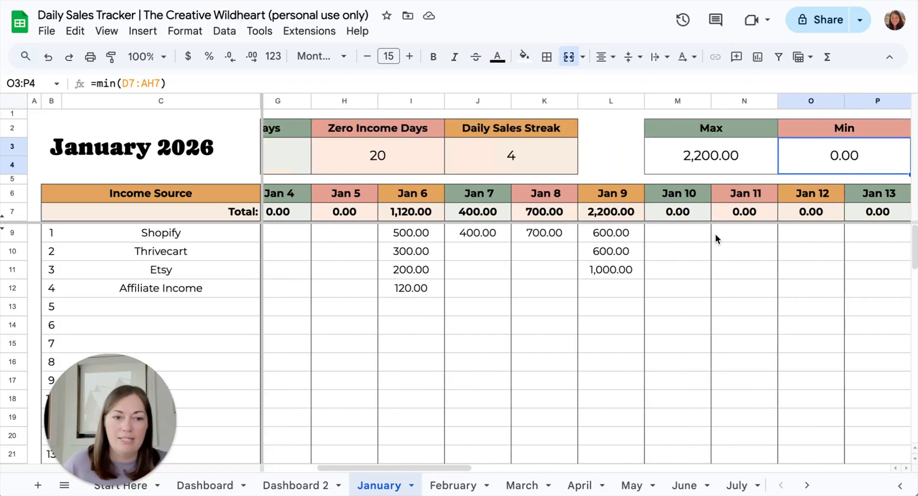
- Enter an AVERAGE formula over the January daily totals D7:AH7 in the blank cell under the Average header
{"action": "scroll", "coordinate": [716, 235], "scroll_direction": "right", "scroll_amount": 3}
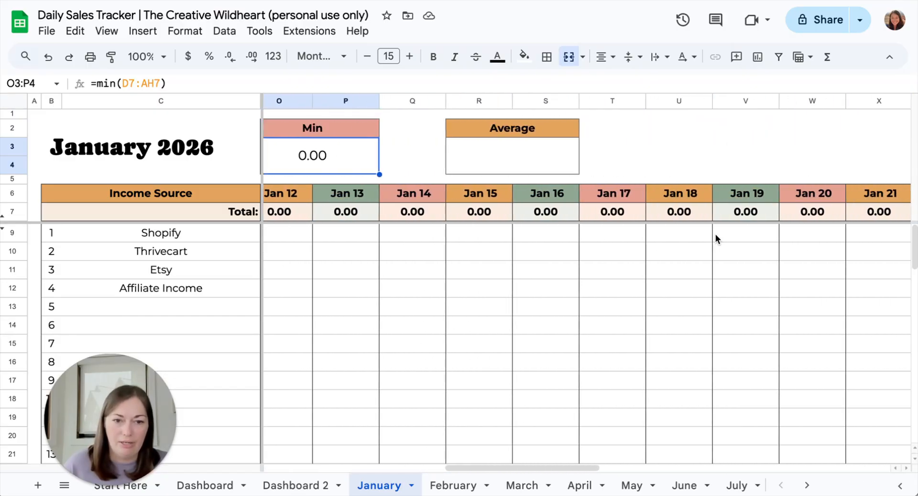
{"action": "left_click", "coordinate": [487, 156]}
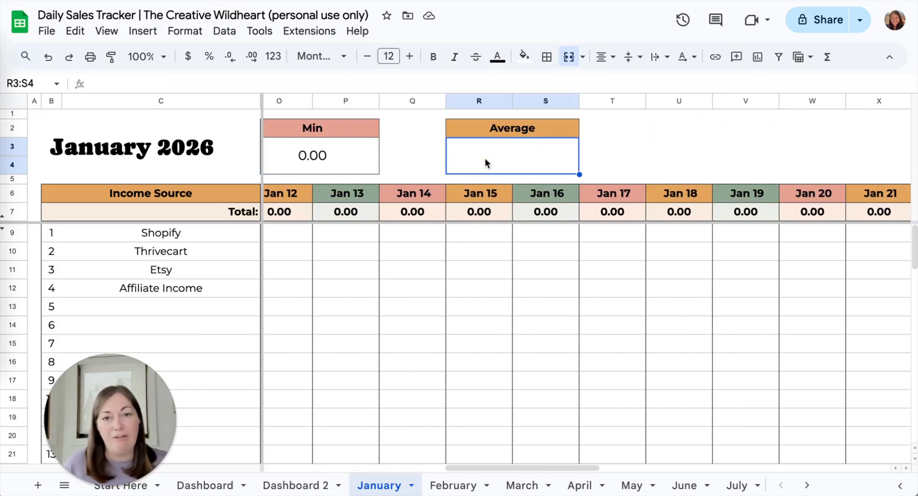
{"action": "double_click", "coordinate": [483, 160]}
{"action": "type", "text": "=aver"}
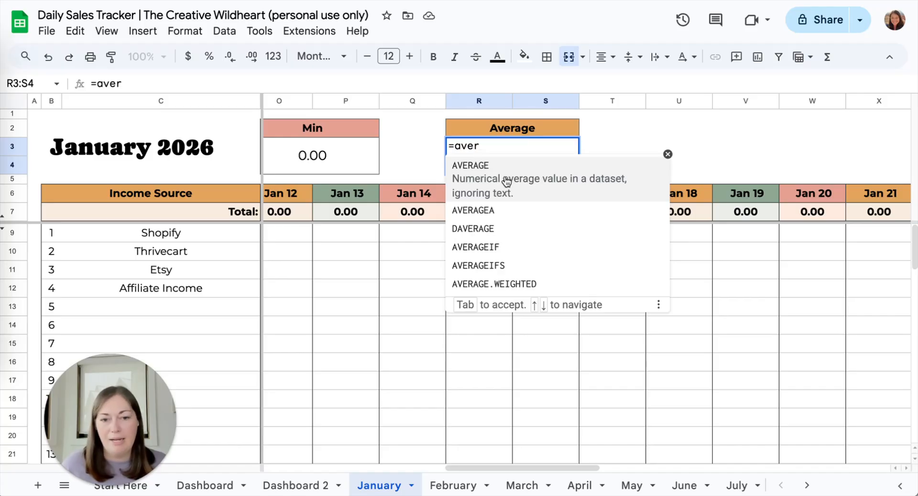
{"action": "left_click", "coordinate": [472, 165]}
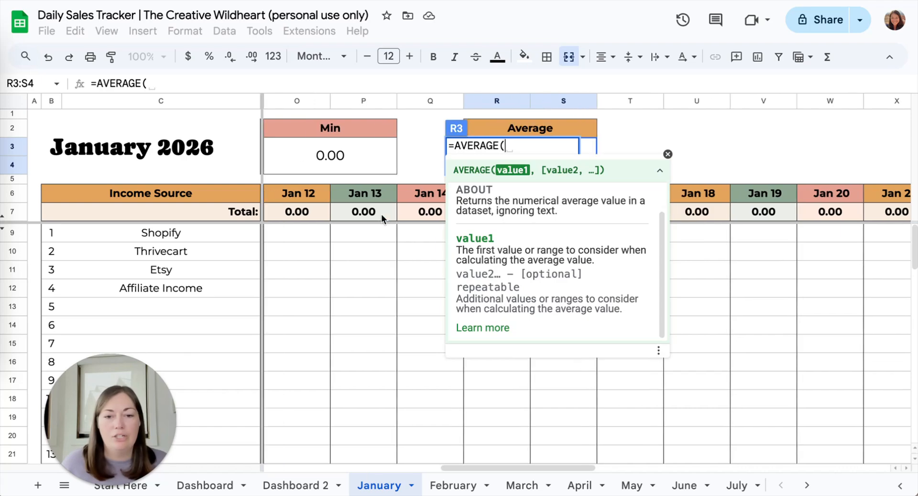
{"action": "scroll", "coordinate": [381, 215], "scroll_direction": "left", "scroll_amount": 10}
{"action": "left_click_drag", "start_coordinate": [301, 213], "coordinate": [709, 207]}
{"action": "scroll", "coordinate": [667, 211], "scroll_direction": "right", "scroll_amount": 15}
{"action": "scroll", "coordinate": [667, 211], "scroll_direction": "right", "scroll_amount": 5}
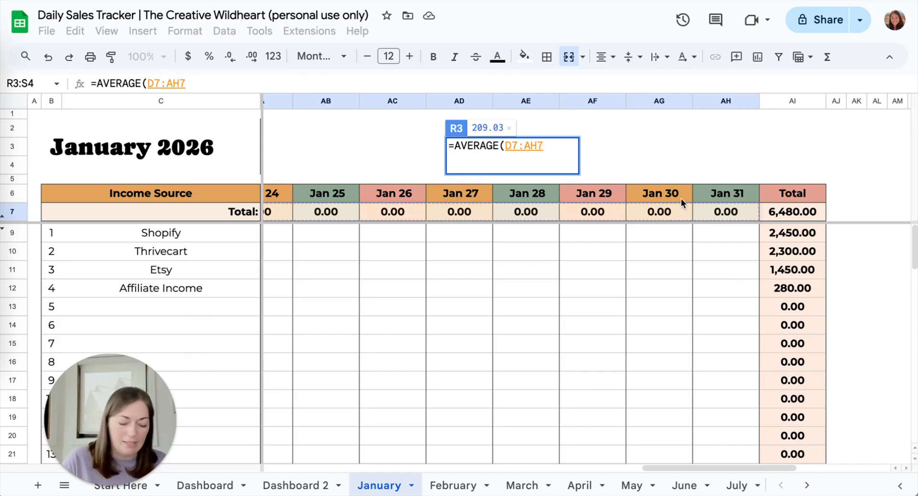
{"action": "type", "text": ")"}
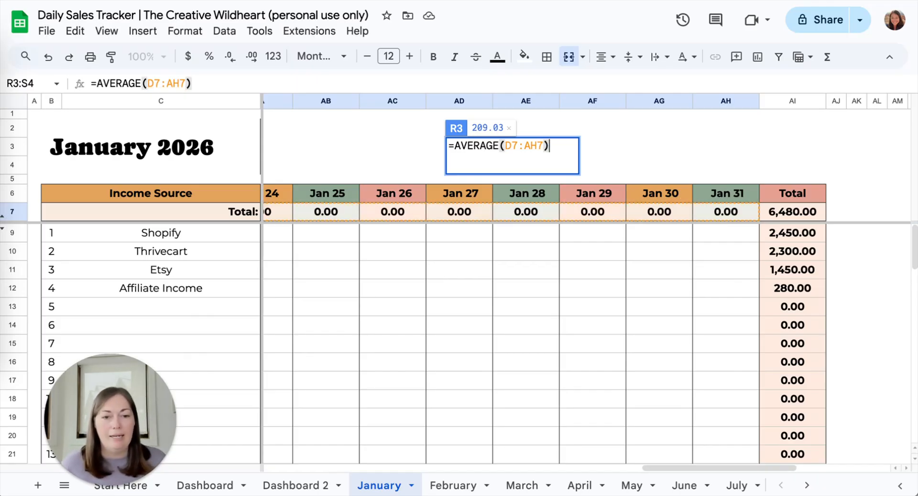
{"action": "key", "text": "Return"}
{"action": "scroll", "coordinate": [395, 232], "scroll_direction": "left", "scroll_amount": 5}
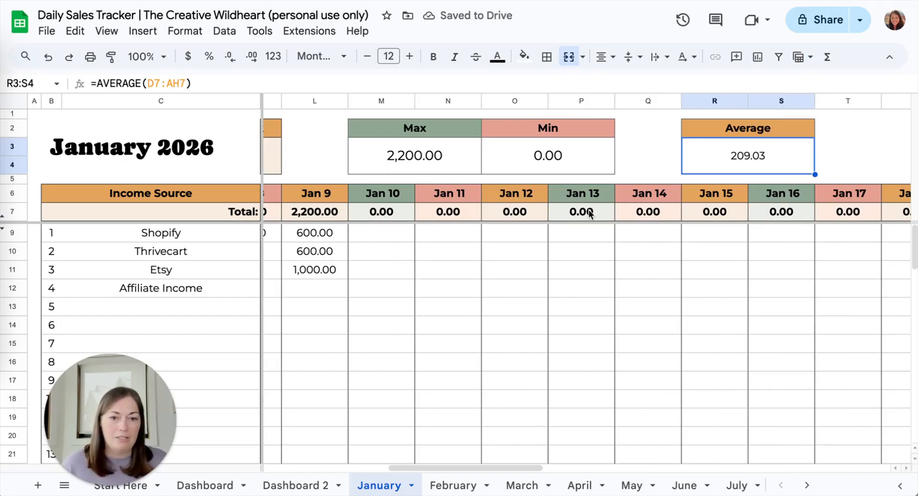
{"action": "scroll", "coordinate": [421, 232], "scroll_direction": "left", "scroll_amount": 3}
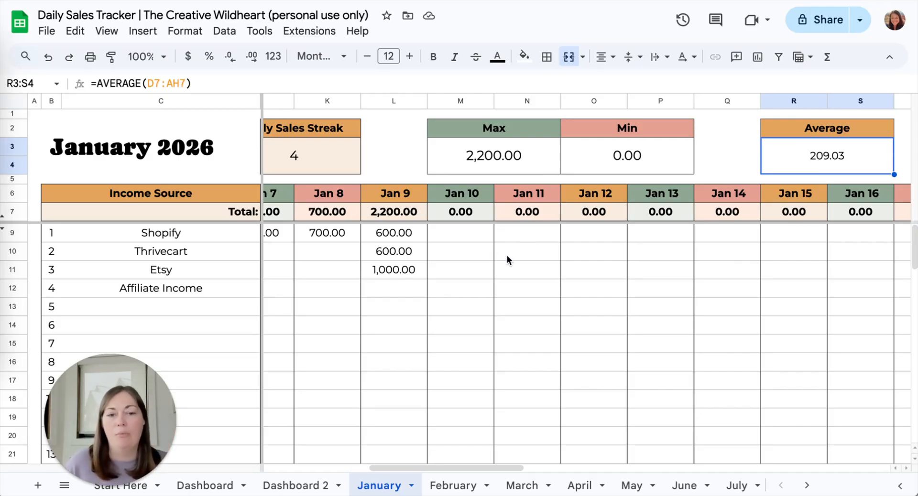
- Clear the formula under January's Average header and start a new AVERAGE formula in the same cell
{"action": "scroll", "coordinate": [653, 285], "scroll_direction": "right", "scroll_amount": 5}
{"action": "scroll", "coordinate": [652, 281], "scroll_direction": "right", "scroll_amount": 3}
{"action": "scroll", "coordinate": [609, 272], "scroll_direction": "left", "scroll_amount": 5}
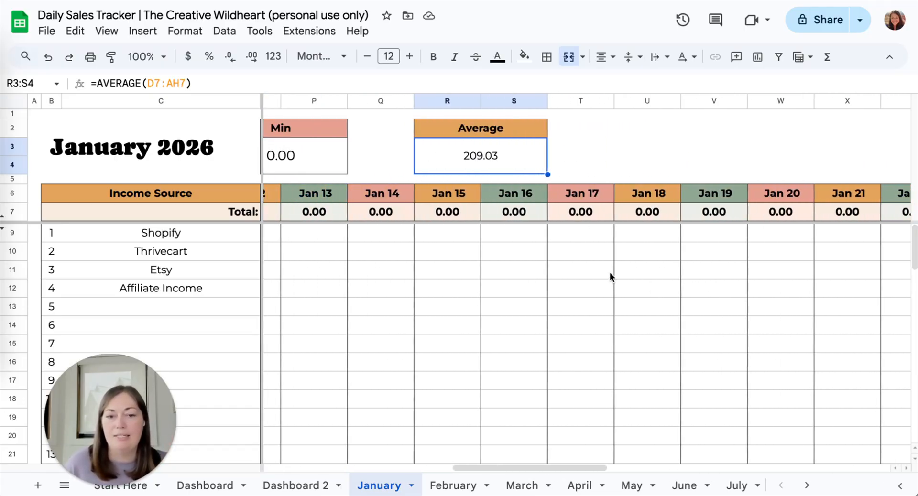
{"action": "double_click", "coordinate": [517, 153]}
{"action": "key", "text": "ctrl+a"}
{"action": "key", "text": "BackSpace"}
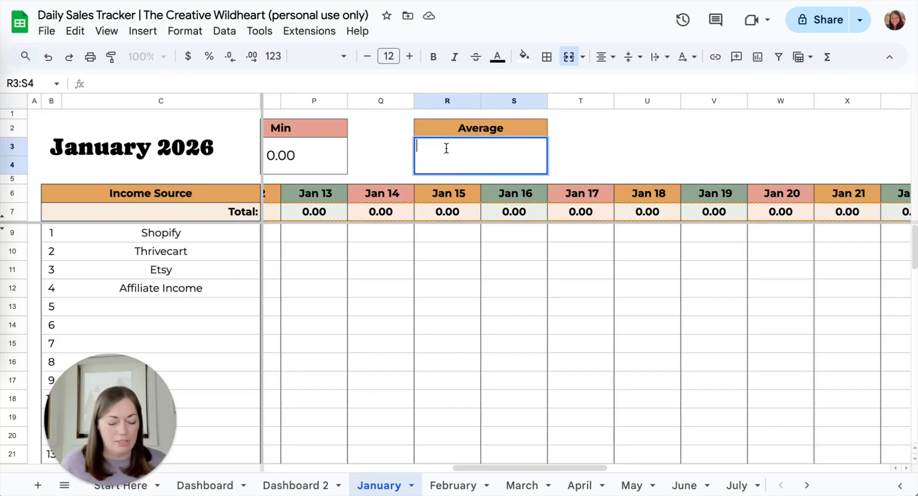
{"action": "type", "text": "=average"}
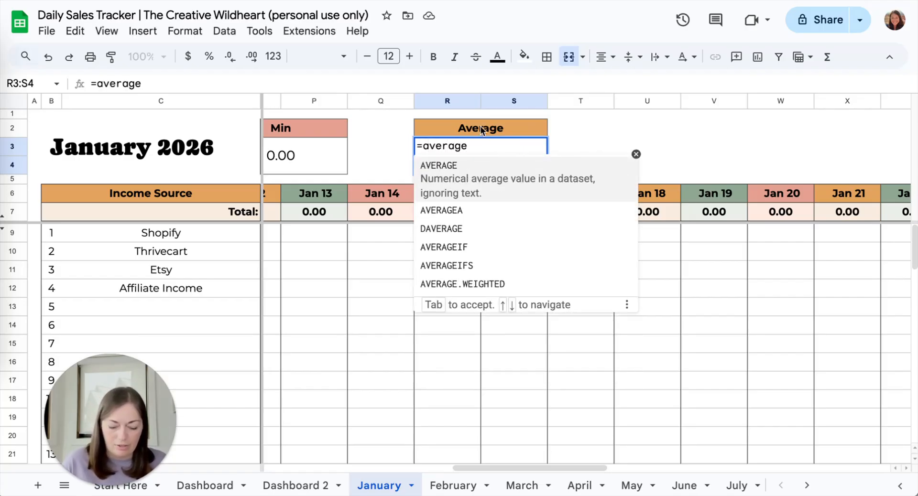
{"action": "type", "text": "("}
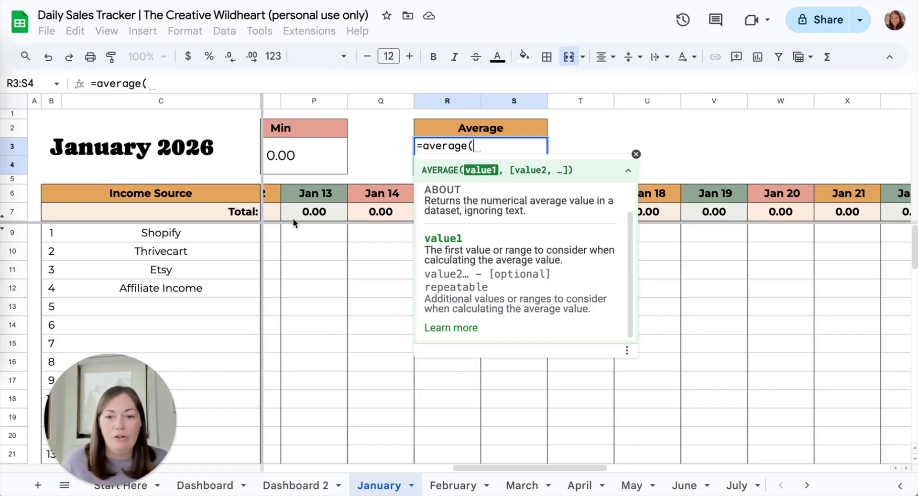
- Add the January daily totals D7:AH7 as the formula's first range, followed by a comma, and collapse the formula help
{"action": "scroll", "coordinate": [268, 217], "scroll_direction": "left", "scroll_amount": 10}
{"action": "left_click_drag", "start_coordinate": [298, 215], "coordinate": [824, 219]}
{"action": "scroll", "coordinate": [785, 207], "scroll_direction": "right", "scroll_amount": 10}
{"action": "scroll", "coordinate": [784, 208], "scroll_direction": "right", "scroll_amount": 5}
{"action": "scroll", "coordinate": [824, 207], "scroll_direction": "right", "scroll_amount": 2}
{"action": "scroll", "coordinate": [801, 212], "scroll_direction": "right", "scroll_amount": 2}
{"action": "scroll", "coordinate": [844, 208], "scroll_direction": "right", "scroll_amount": 1}
{"action": "type", "text": ","}
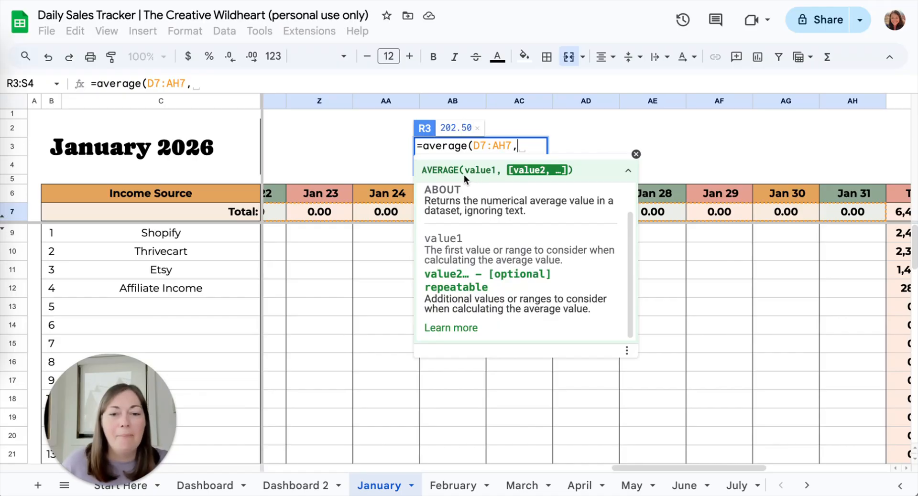
{"action": "left_click", "coordinate": [628, 170]}
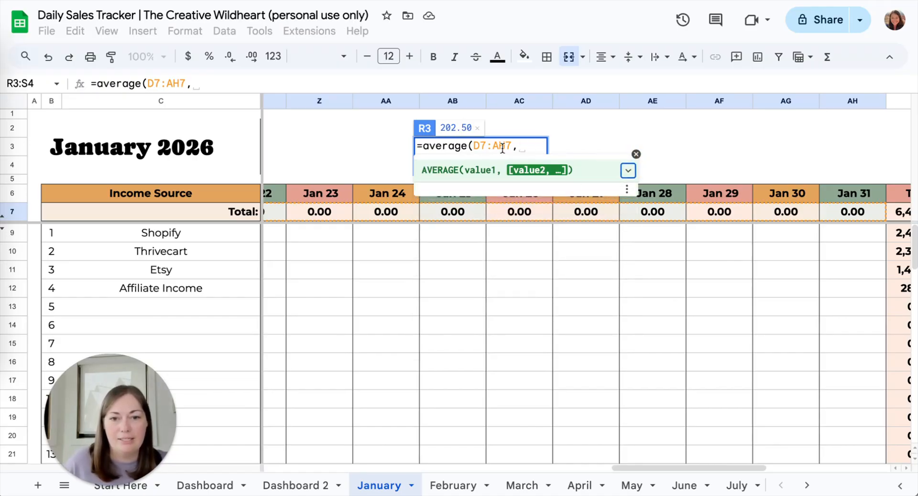
{"action": "left_click", "coordinate": [636, 155]}
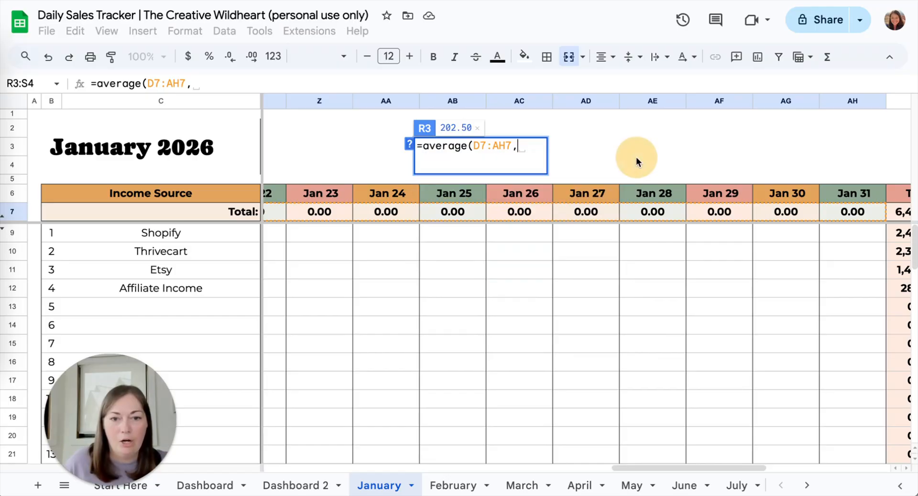
{"action": "left_click", "coordinate": [411, 150]}
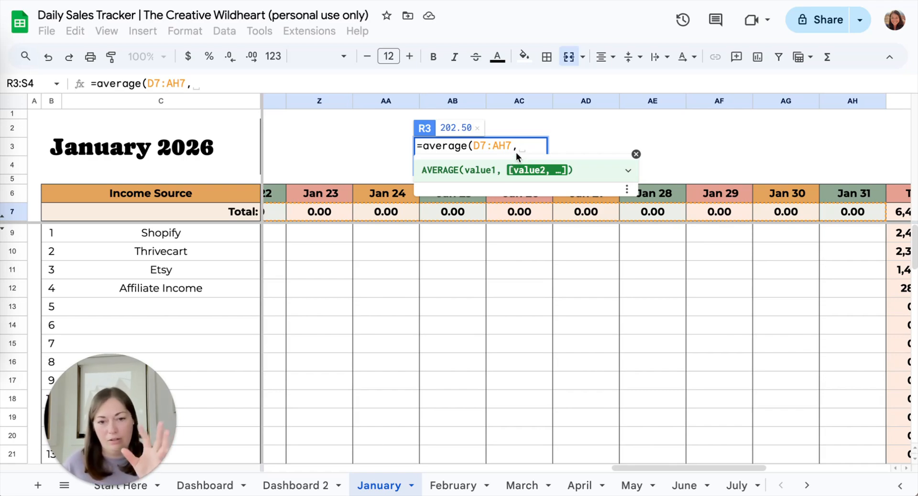
- Add February's daily totals D7:AE7 as the second range and complete the AVERAGE formula
{"action": "left_click", "coordinate": [452, 488]}
{"action": "scroll", "coordinate": [371, 257], "scroll_direction": "left", "scroll_amount": 10}
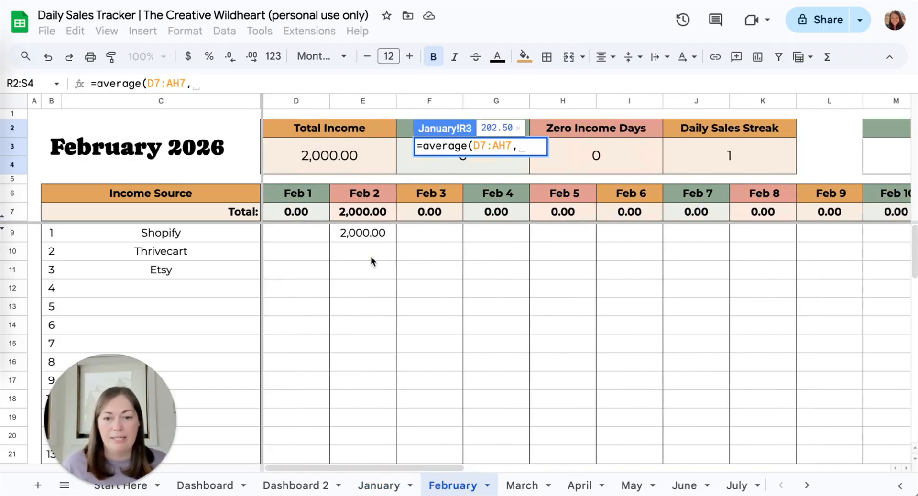
{"action": "left_click_drag", "start_coordinate": [325, 218], "coordinate": [738, 216]}
{"action": "scroll", "coordinate": [586, 219], "scroll_direction": "right", "scroll_amount": 10}
{"action": "scroll", "coordinate": [799, 209], "scroll_direction": "right", "scroll_amount": 5}
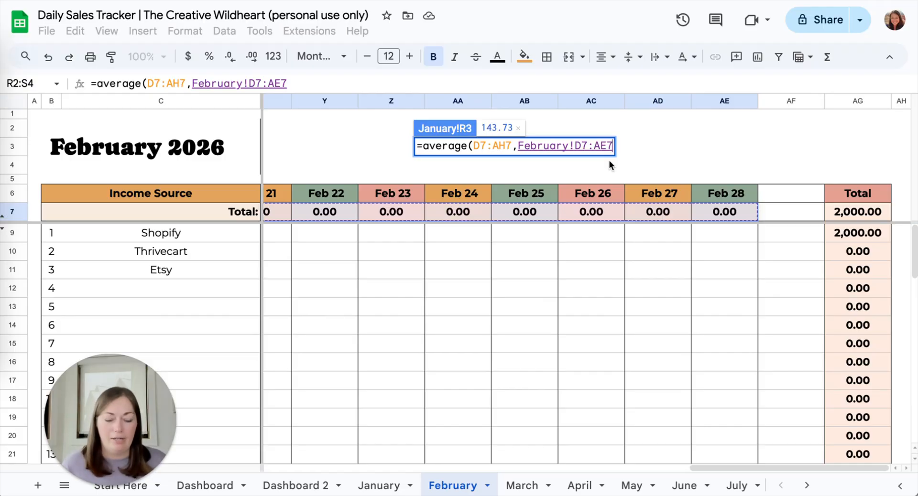
{"action": "type", "text": ","}
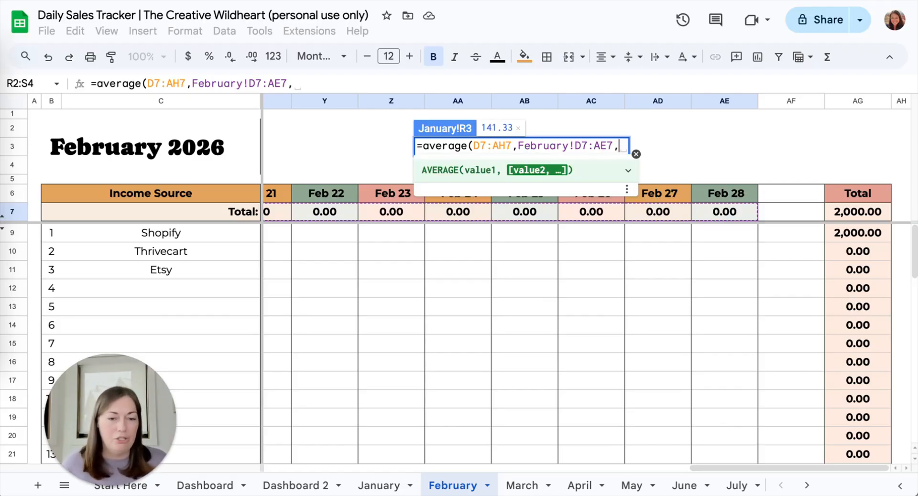
{"action": "key", "text": "BackSpace"}
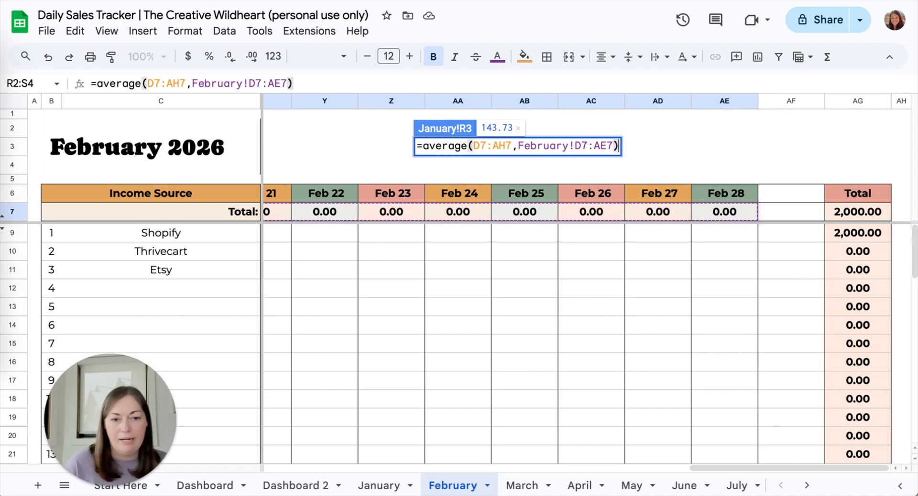
{"action": "key", "text": "Return"}
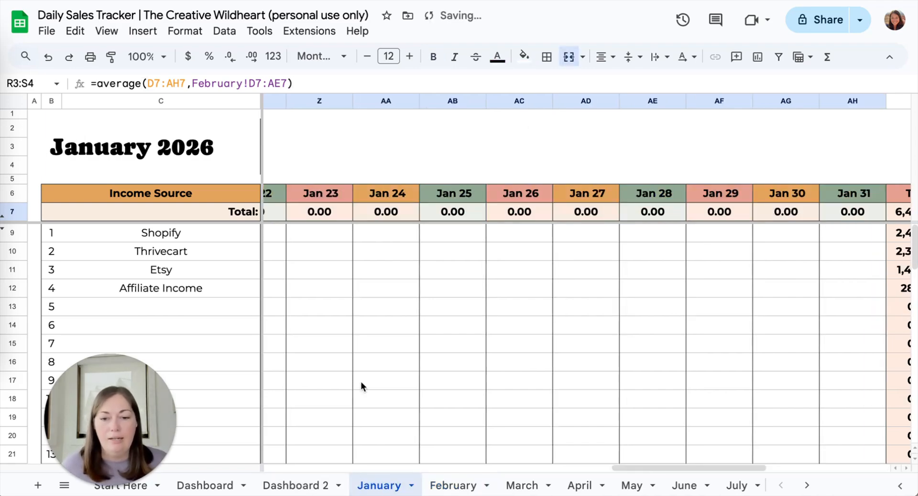
- Check the combined average on the January sheet against the daily totals on the February sheet
{"action": "scroll", "coordinate": [361, 333], "scroll_direction": "left", "scroll_amount": 15}
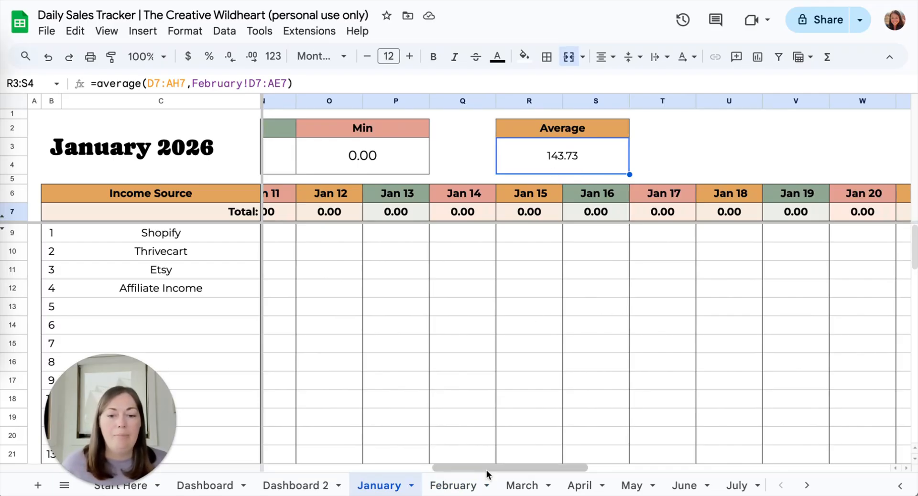
{"action": "left_click", "coordinate": [473, 486]}
{"action": "scroll", "coordinate": [473, 294], "scroll_direction": "left", "scroll_amount": 10}
{"action": "scroll", "coordinate": [473, 294], "scroll_direction": "left", "scroll_amount": 3}
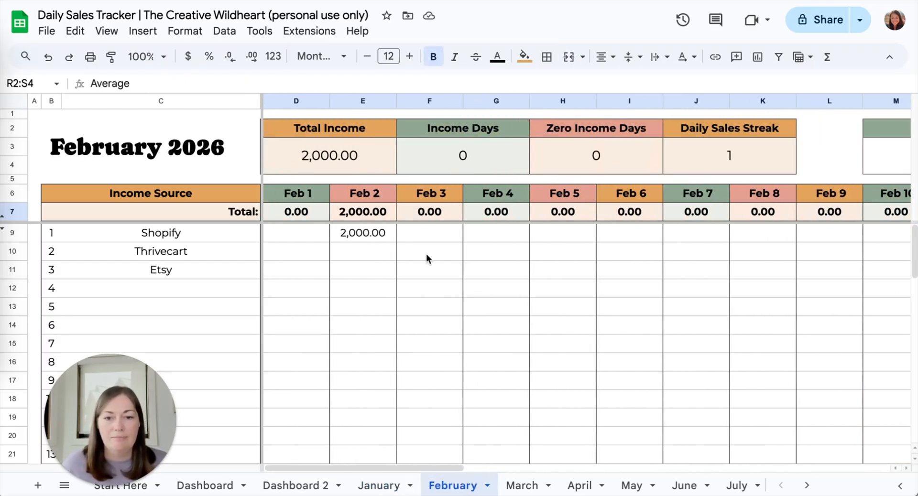
{"action": "left_click", "coordinate": [384, 484]}
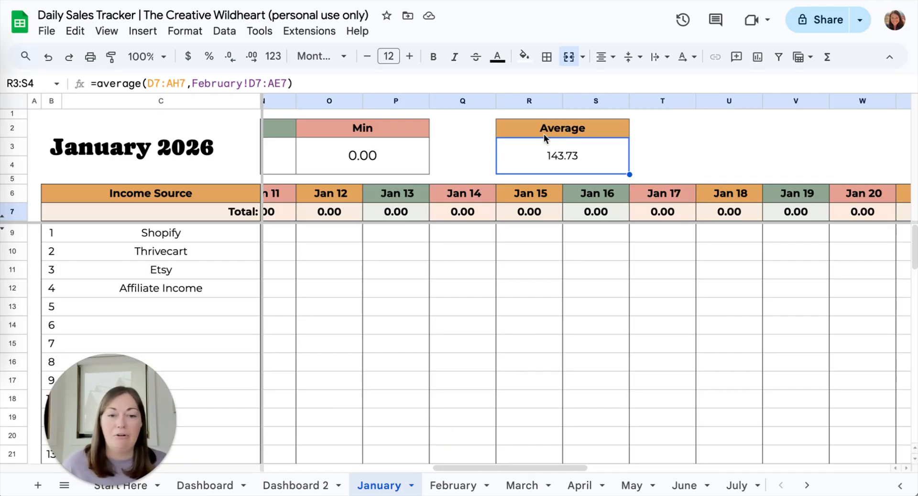